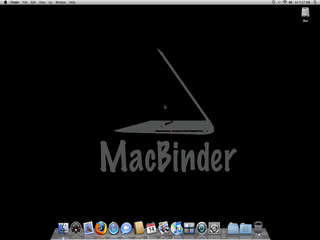
- Open System Preferences from the Apple menu and go to the Accounts pane
left_click(4, 3)
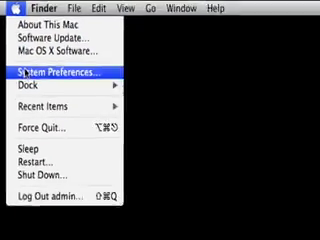
left_click(32, 89)
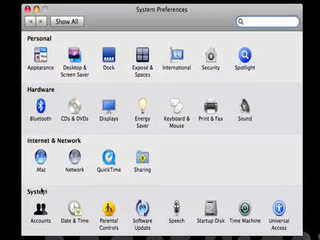
left_click(40, 209)
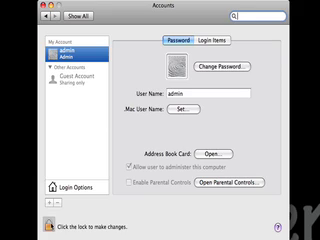
- Unlock the Accounts pane by authenticating with the admin password
left_click(48, 226)
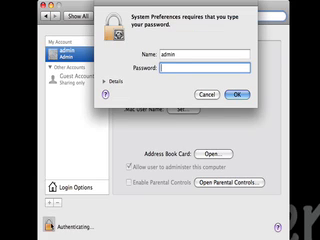
type("*******")
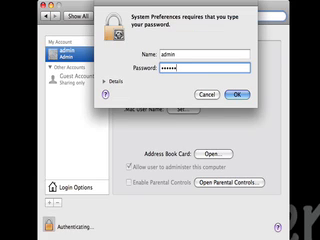
type("**")
key("Return")
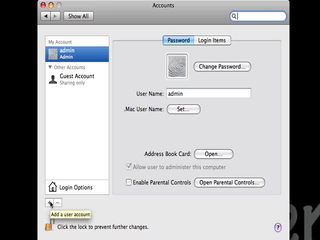
- Add an account named macbinder with a verified password and hint 'my first dog'
left_click(48, 203)
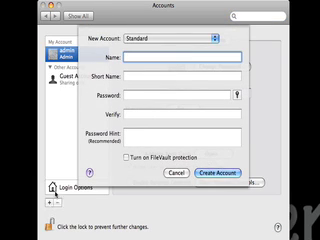
type("ma")
type("cbinder")
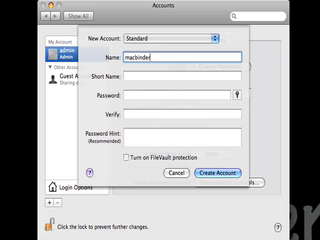
key("Tab")
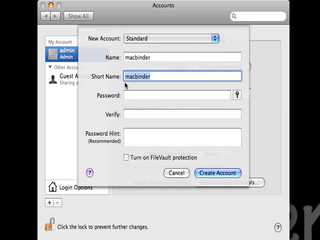
key("Tab")
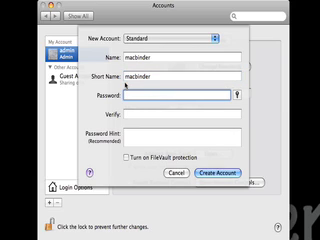
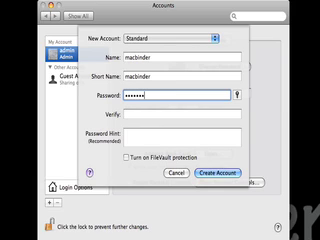
key("Tab")
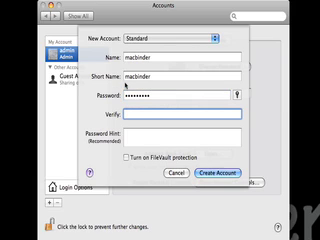
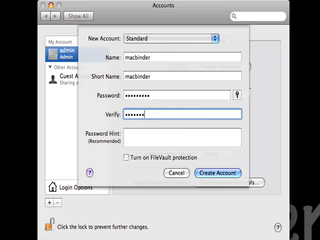
key("Tab")
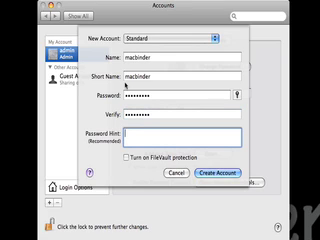
type("my")
type(" firs")
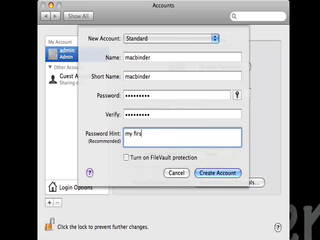
type("t dog")
- Make the macbinder account an Administrator and create it
left_click(176, 41)
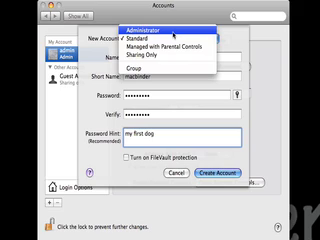
left_click(172, 35)
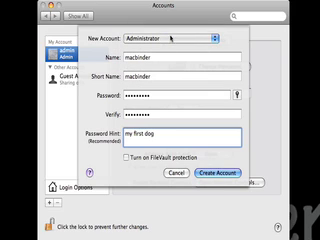
left_click(218, 173)
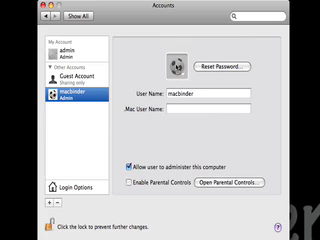
- Give the macbinder account the 8-ball picture
left_click(177, 67)
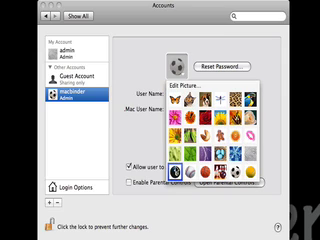
left_click(176, 172)
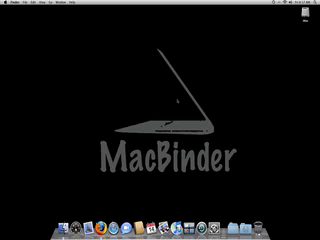
- Choose Log Out admin from the Apple menu
left_click(20, 8)
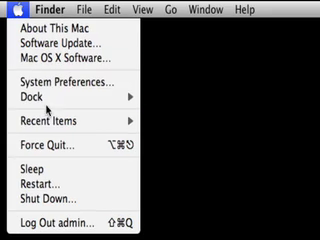
left_click(64, 222)
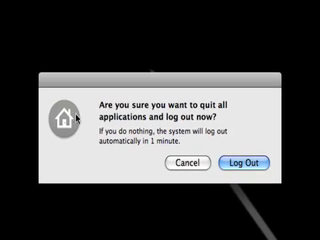